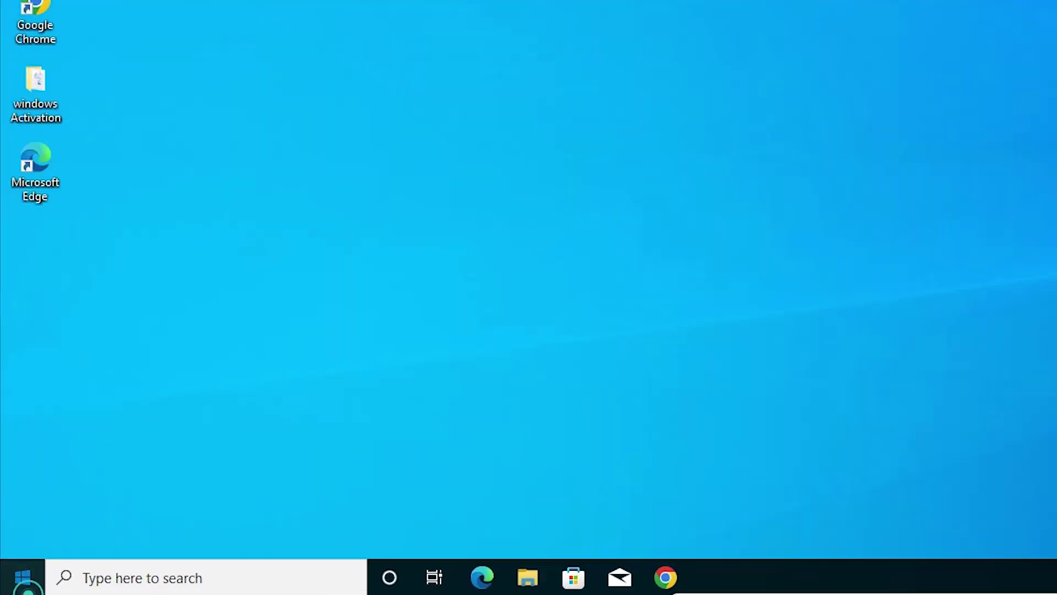
Search the Start menu for 'settings' and launch the Settings app
click(13, 585)
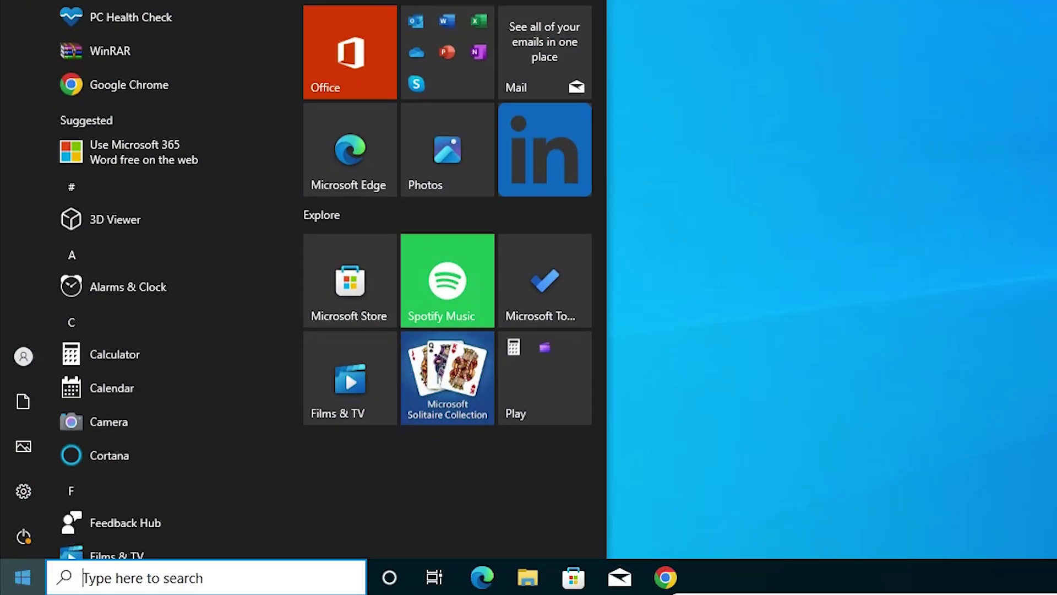
text(SET)
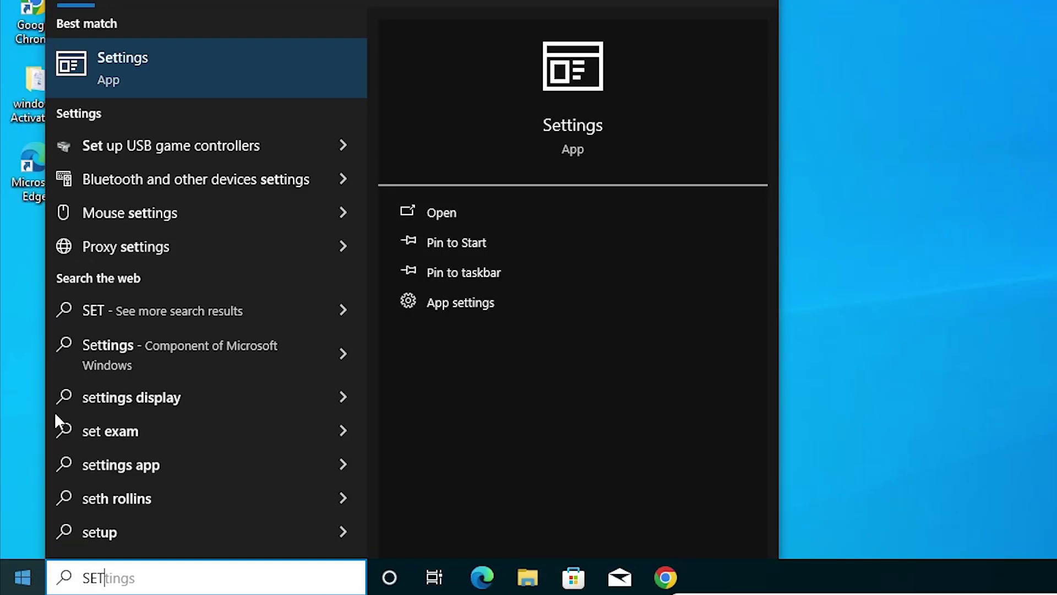
click(160, 76)
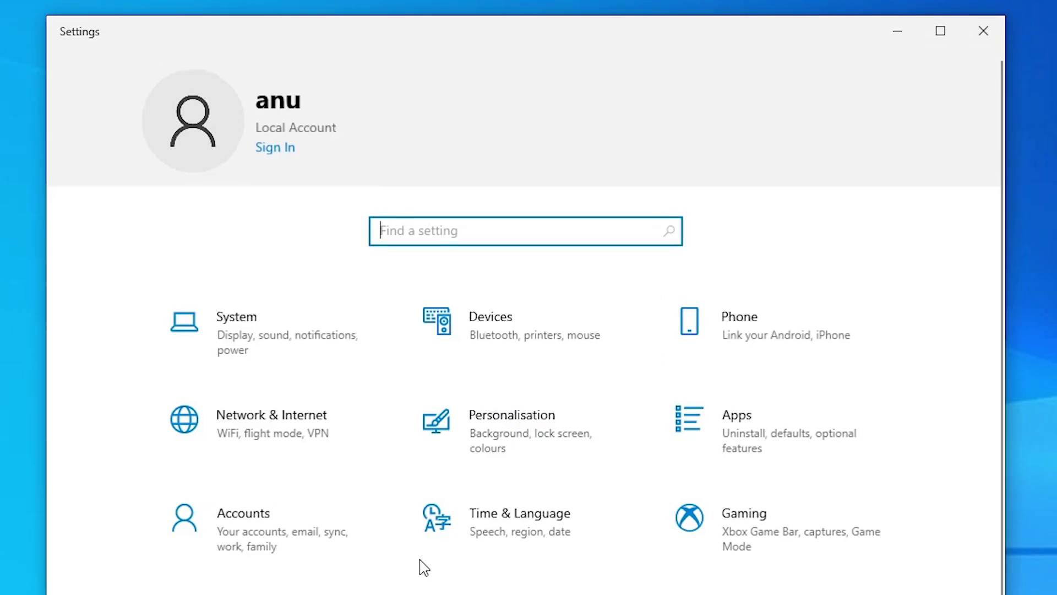
scroll(424, 567, down, 3)
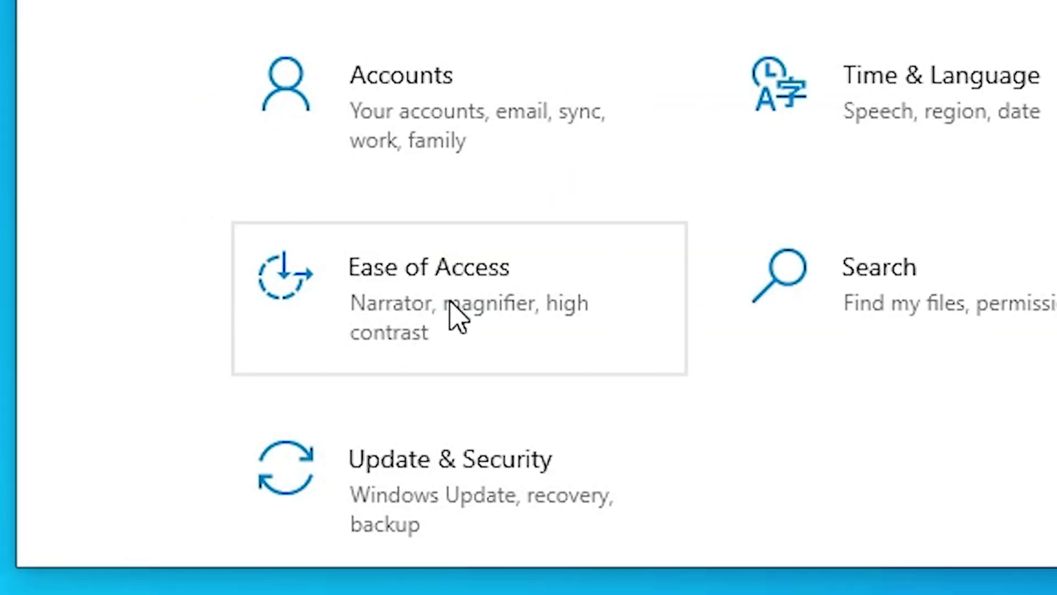
Go to Ease of Access from the Settings home page
click(450, 303)
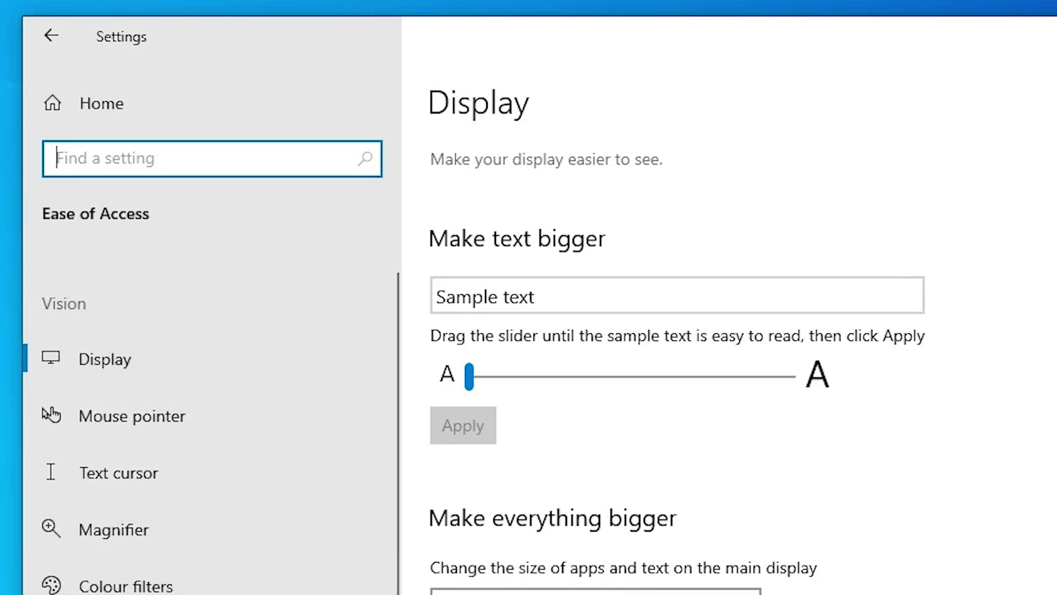
scroll(306, 376, down, 5)
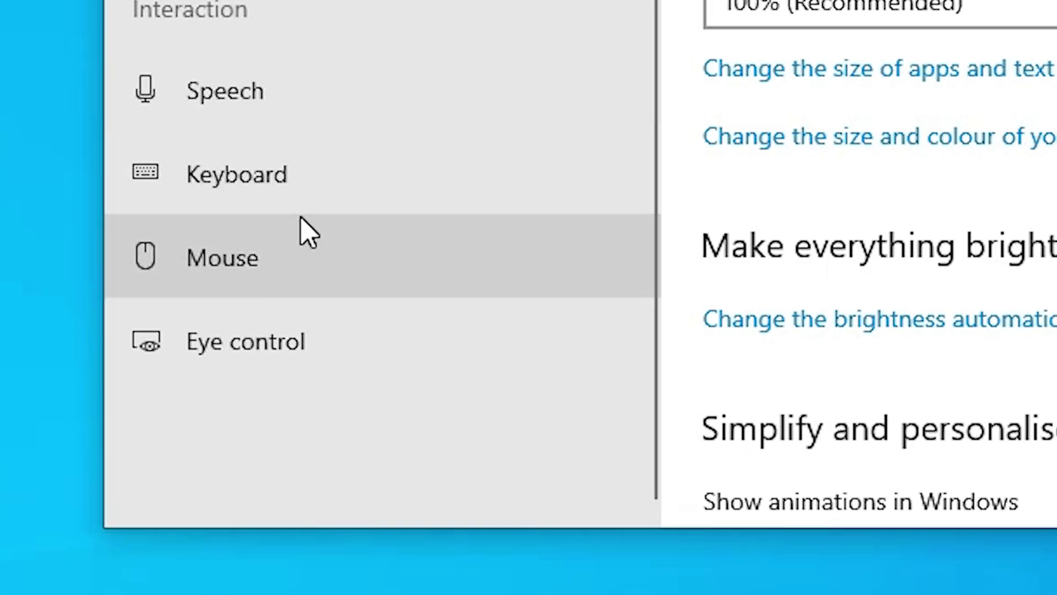
click(300, 178)
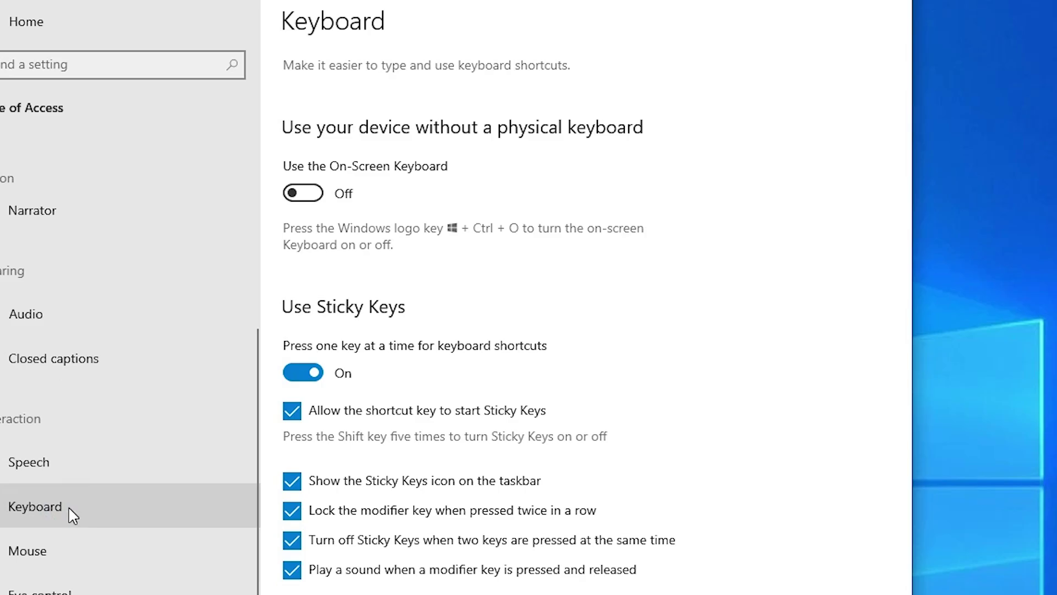
scroll(785, 343, down, 3)
scroll(785, 343, down, 2)
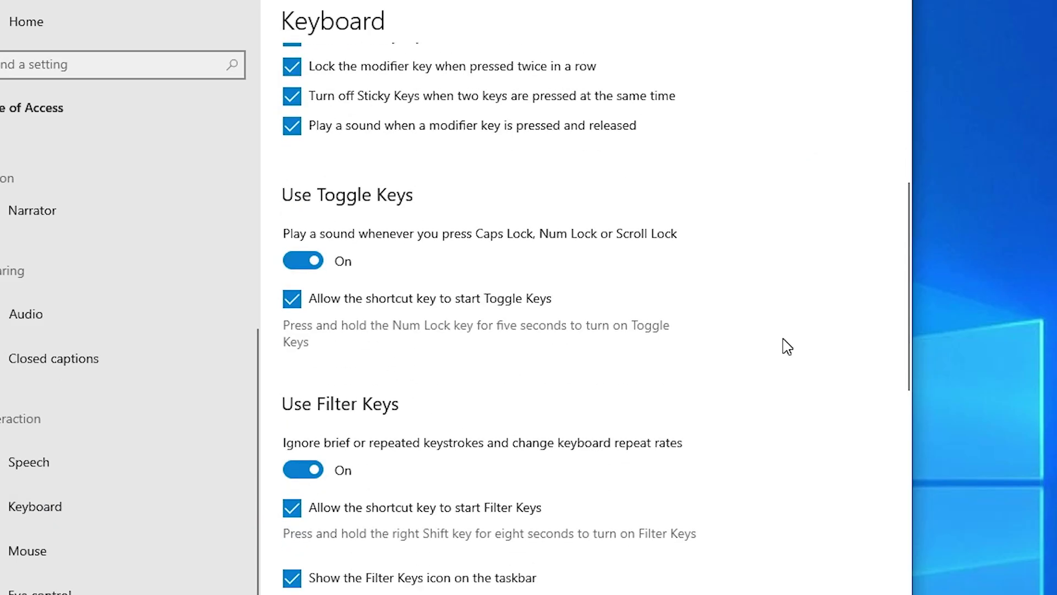
scroll(785, 343, up, 2)
scroll(784, 343, up, 3)
scroll(779, 339, down, 5)
scroll(779, 340, down, 1)
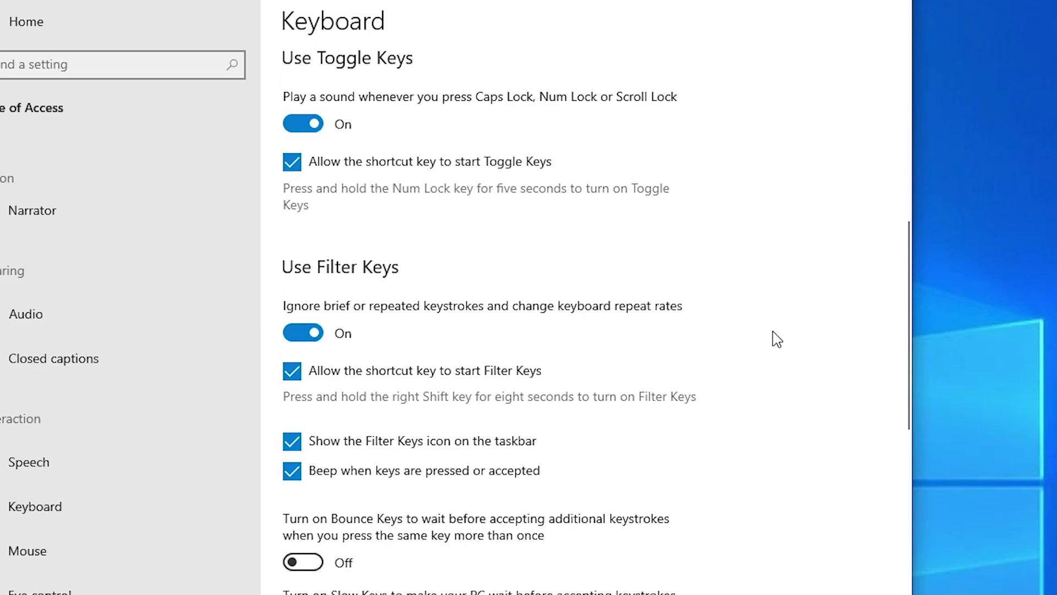
scroll(779, 340, down, 3)
scroll(779, 339, down, 3)
scroll(776, 338, down, 1)
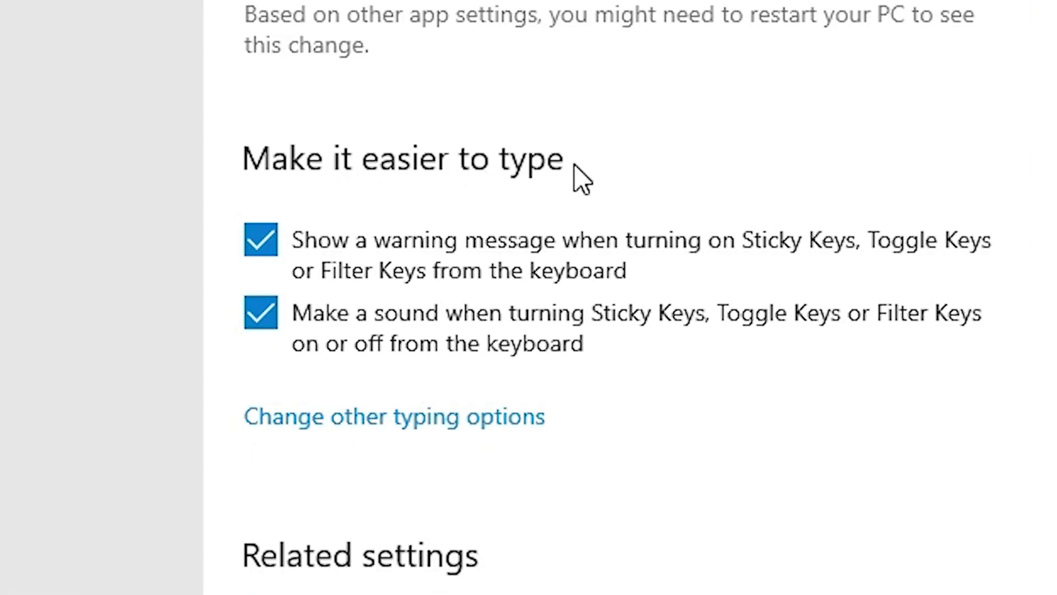
key(Tab)
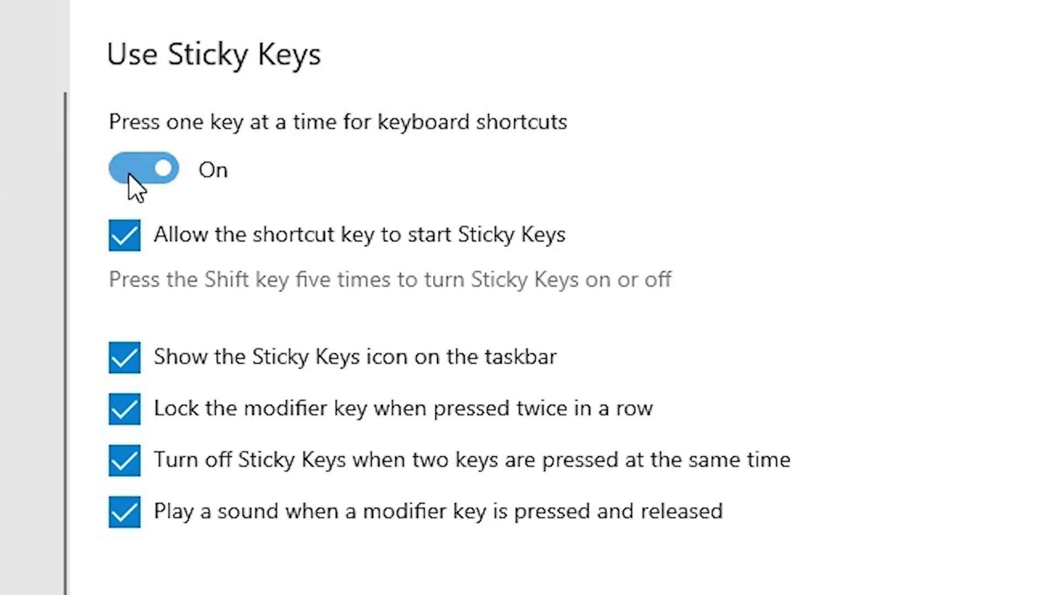
Turn off 'Press one key at a time for keyboard shortcuts' under Sticky Keys
click(162, 169)
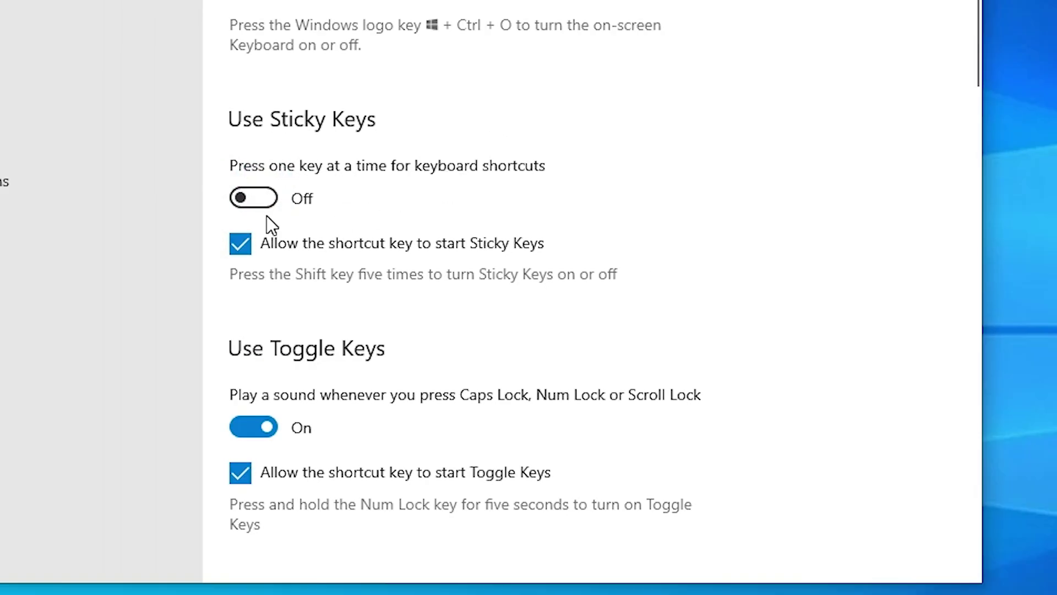
scroll(398, 248, down, 2)
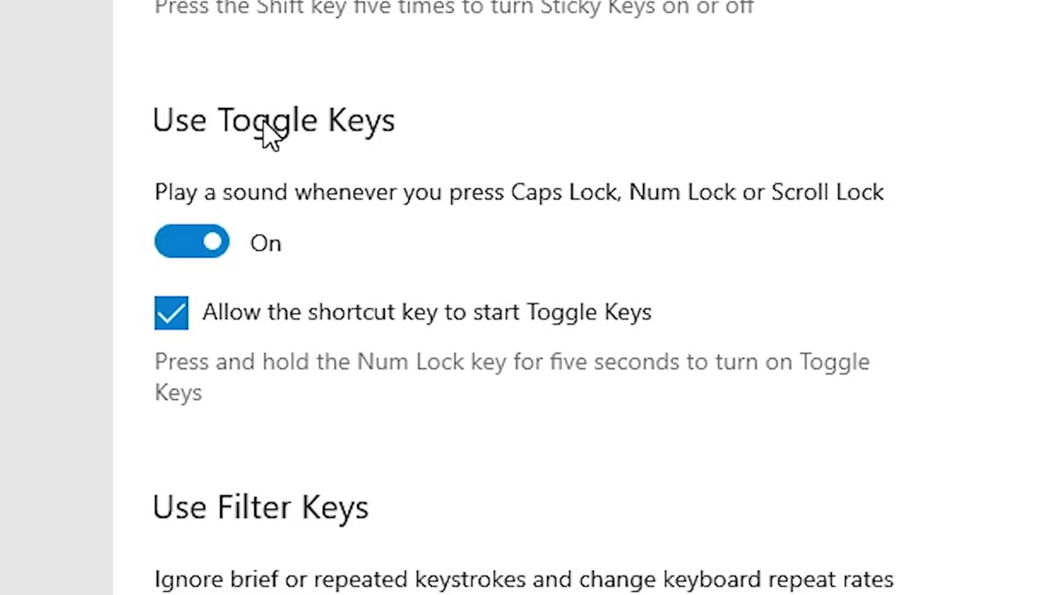
Set the Toggle Keys and Filter Keys switches to Off
click(213, 243)
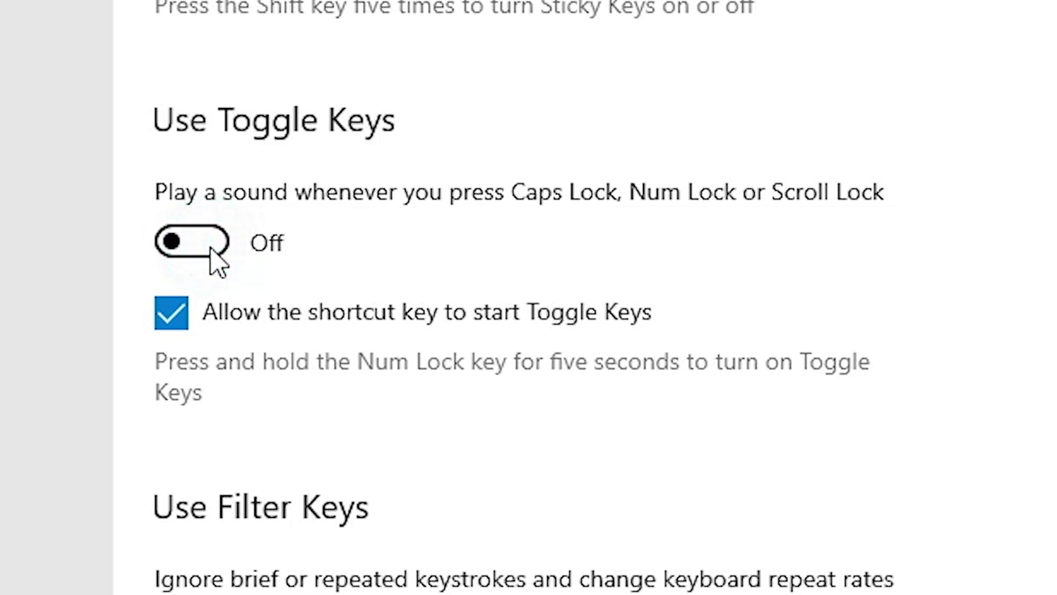
scroll(140, 487, down, 3)
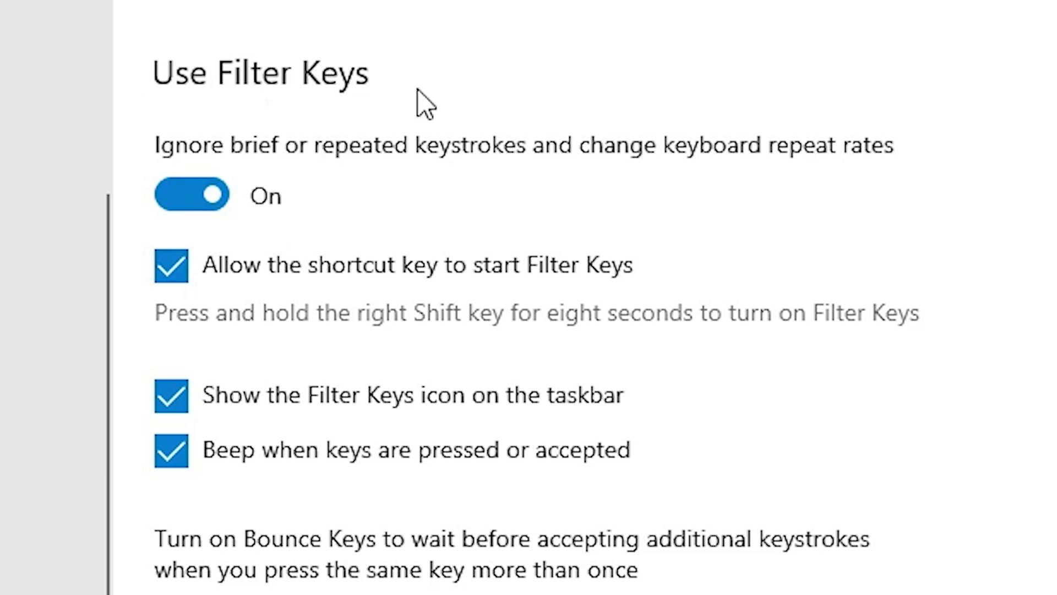
click(192, 195)
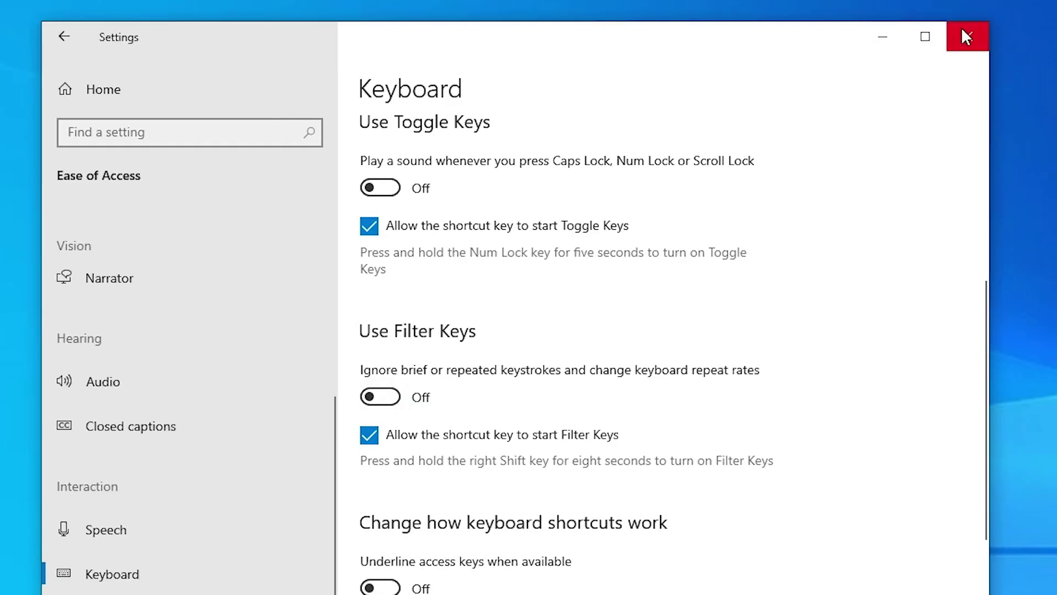
Close the Settings window to return to the desktop
click(966, 37)
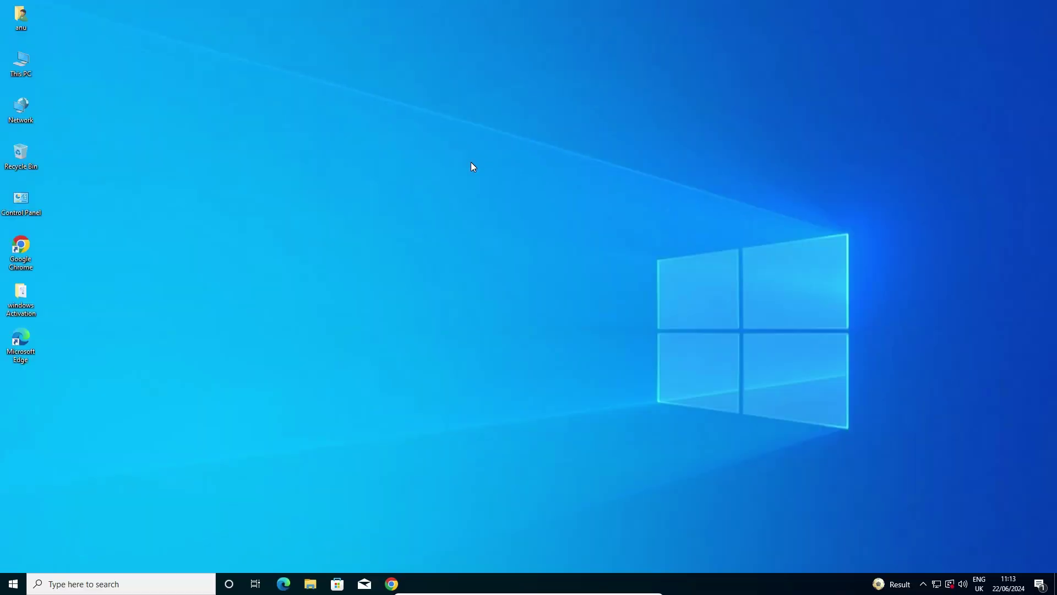